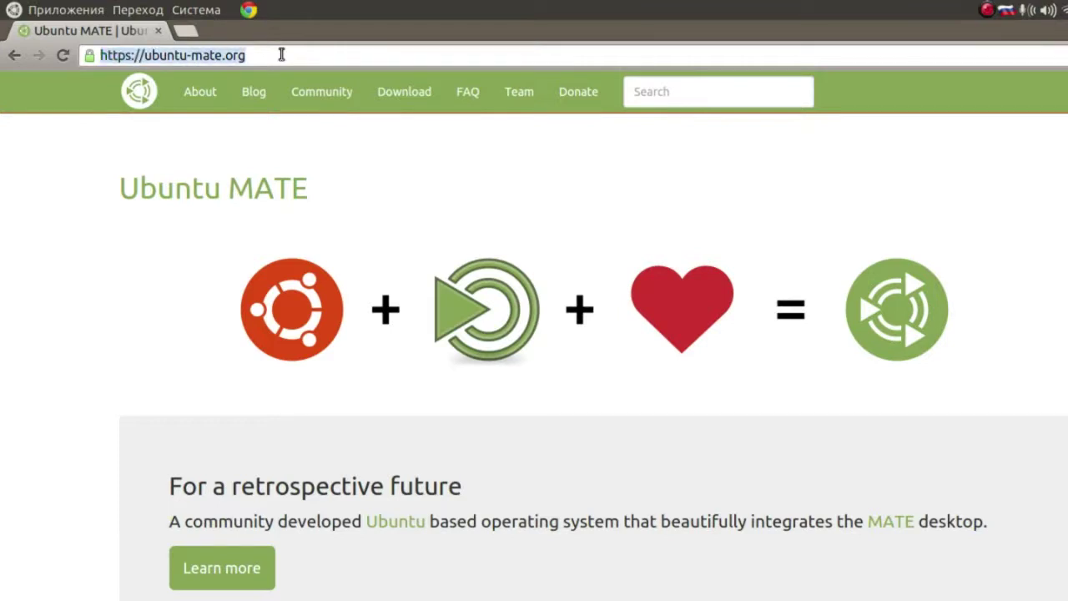
- Open the Download page on ubuntu-mate.org to reach the Ubuntu MATE 15.04 release
left_click(435, 92)
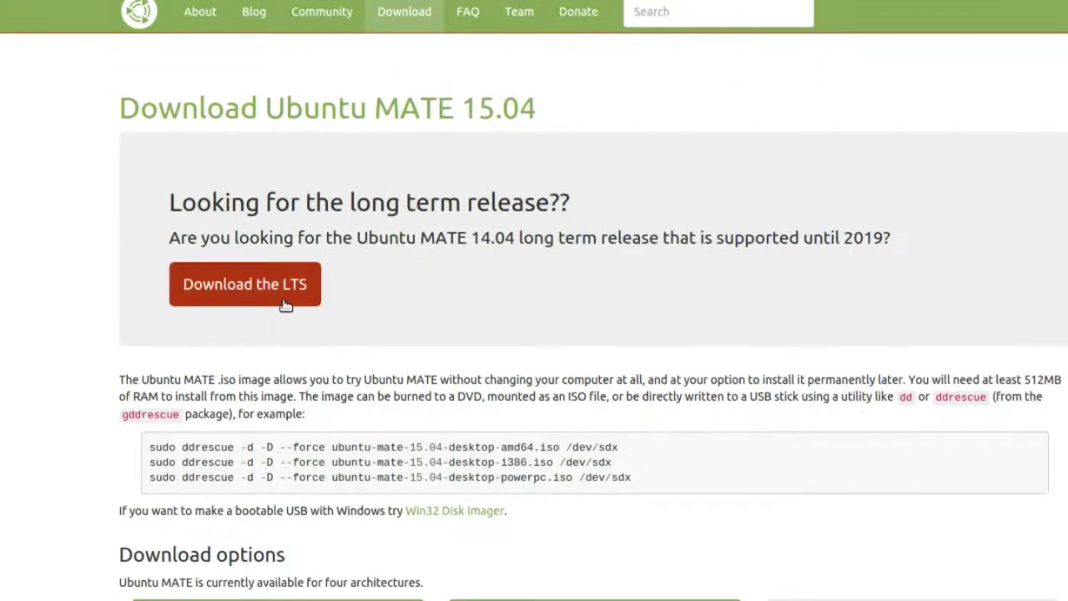
- Go to the 14.04 LTS download options and download the 64-bit amd64 .torrent file
left_click(288, 302)
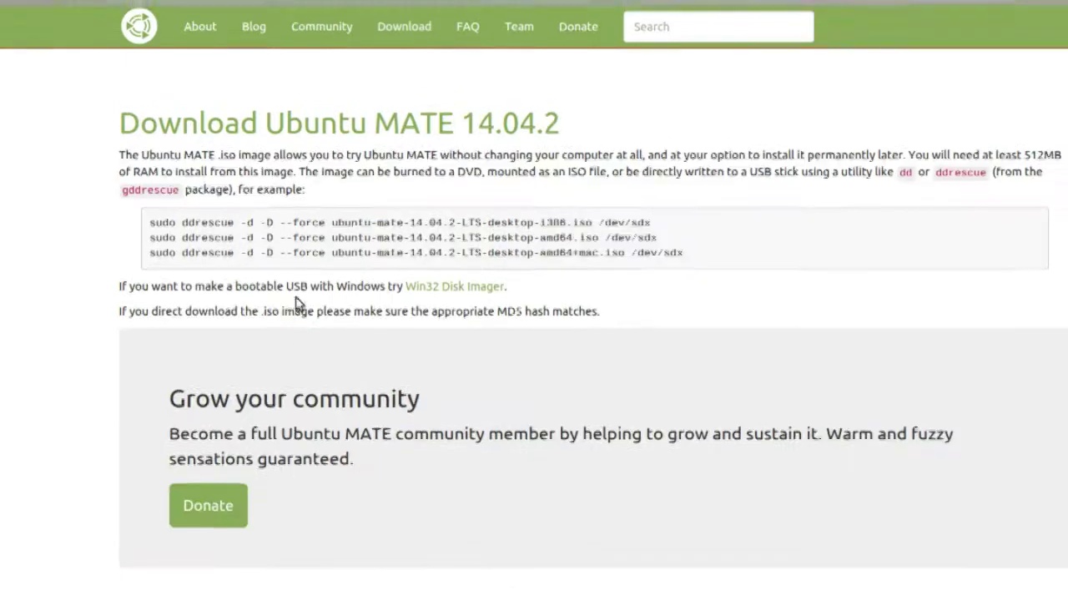
scroll(324, 263, "down", 5)
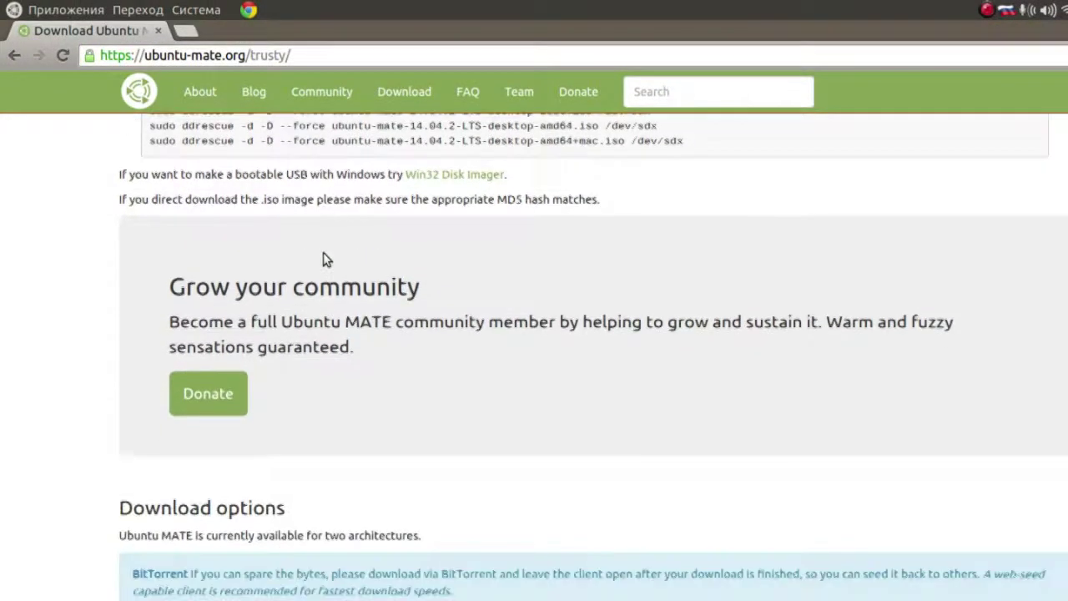
scroll(323, 252, "down", 2)
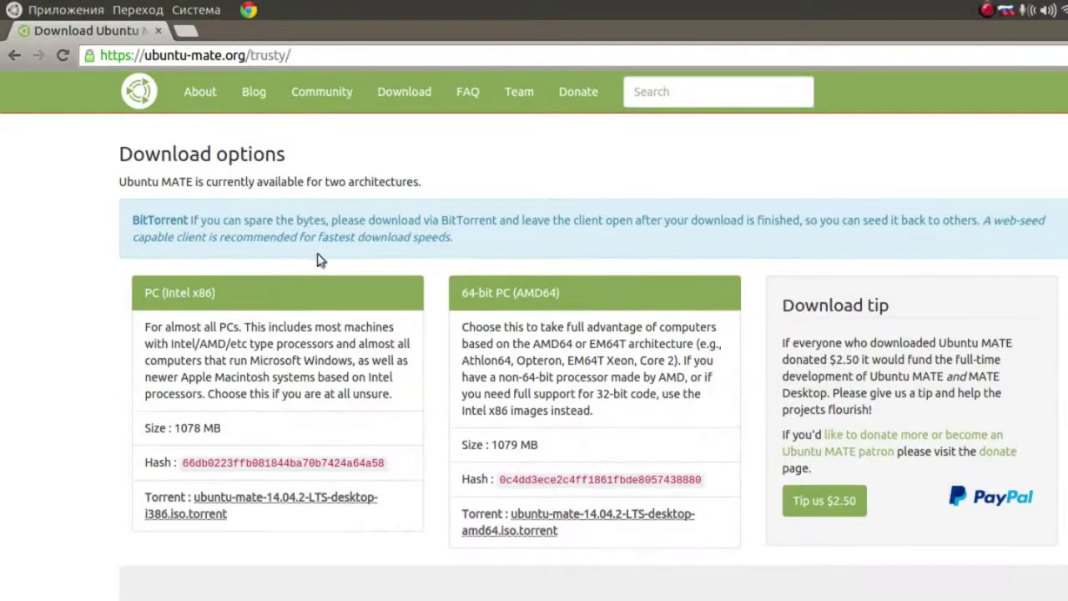
left_click_drag(191, 294, 146, 294)
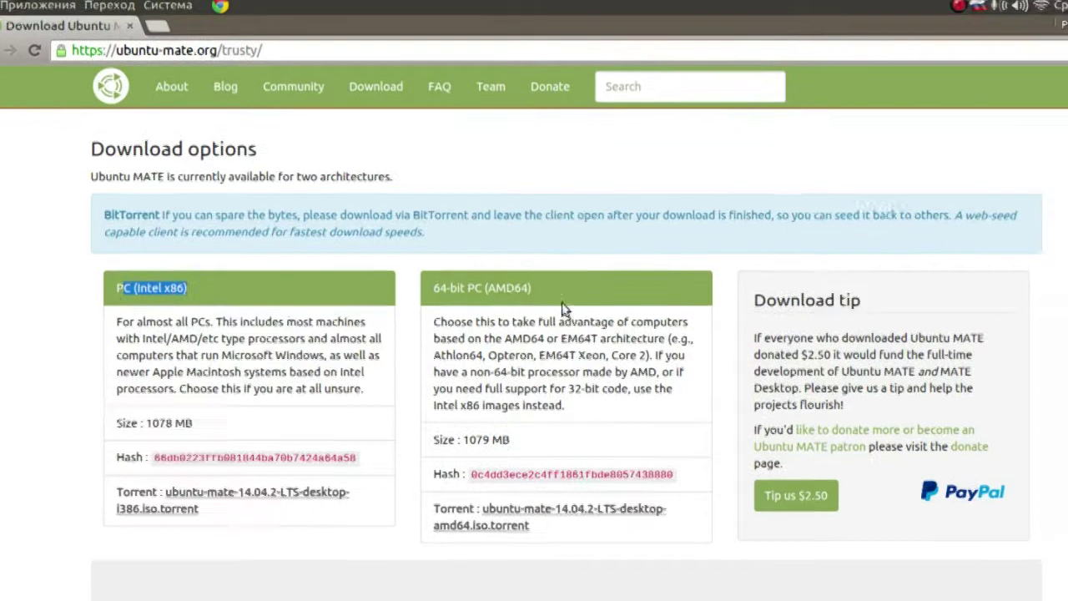
left_click_drag(462, 293, 566, 292)
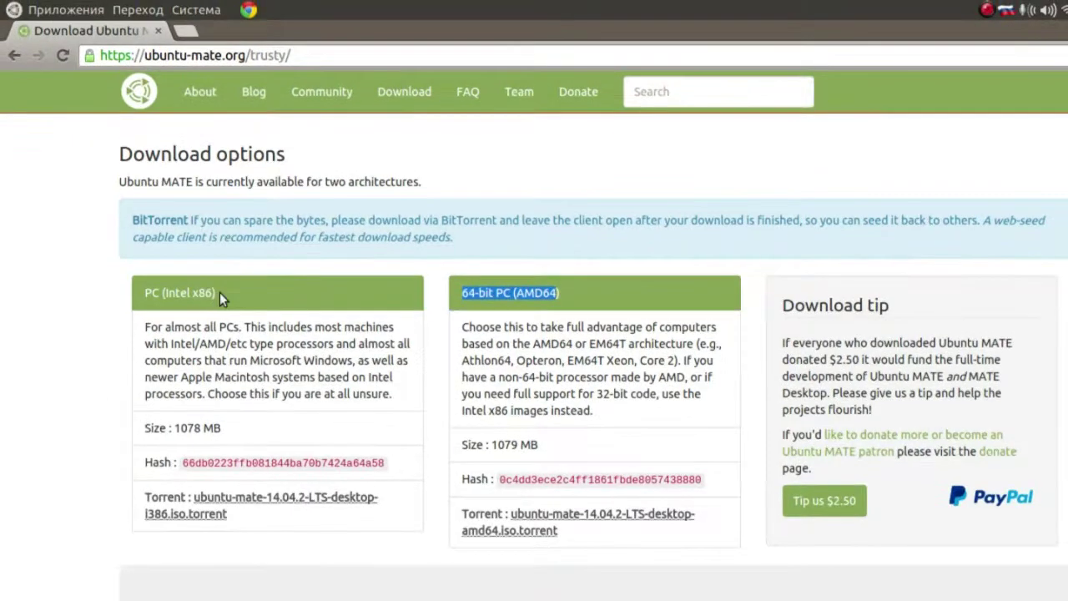
left_click(172, 293)
left_click_drag(216, 293, 162, 293)
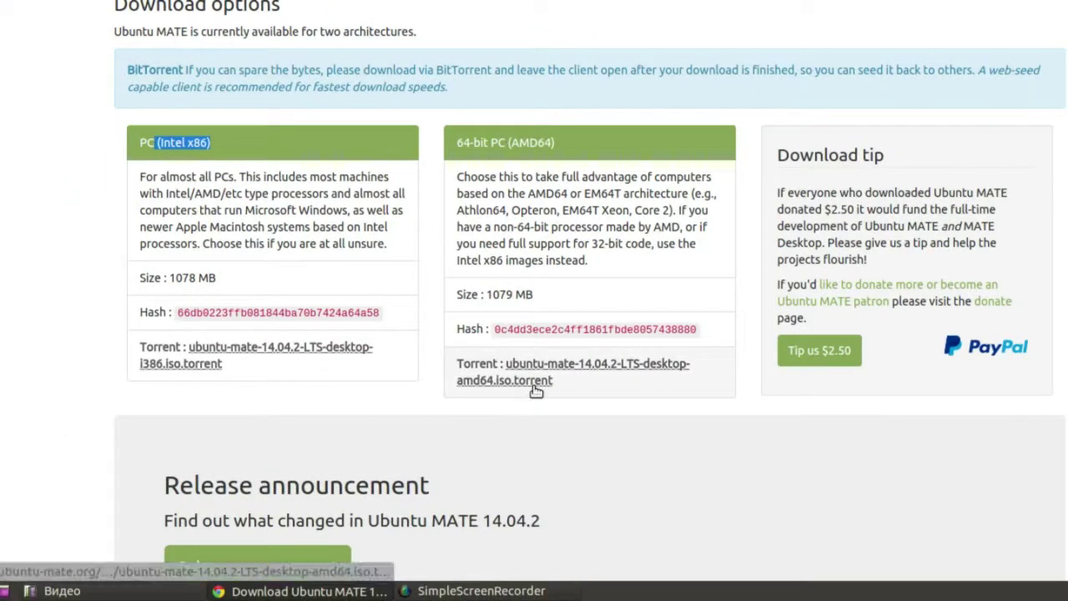
left_click(536, 389)
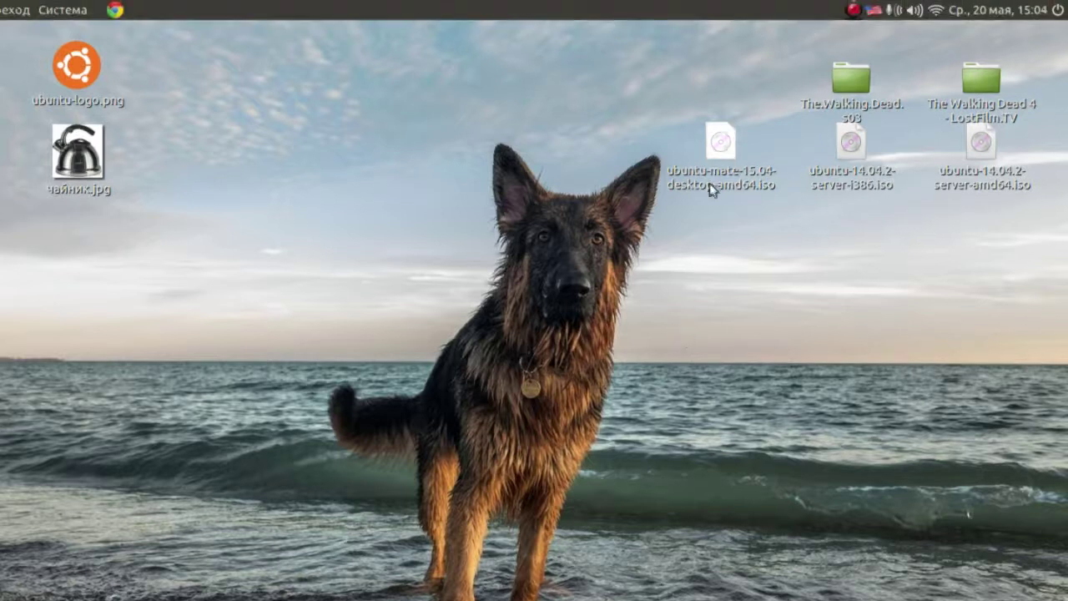
left_click(714, 140)
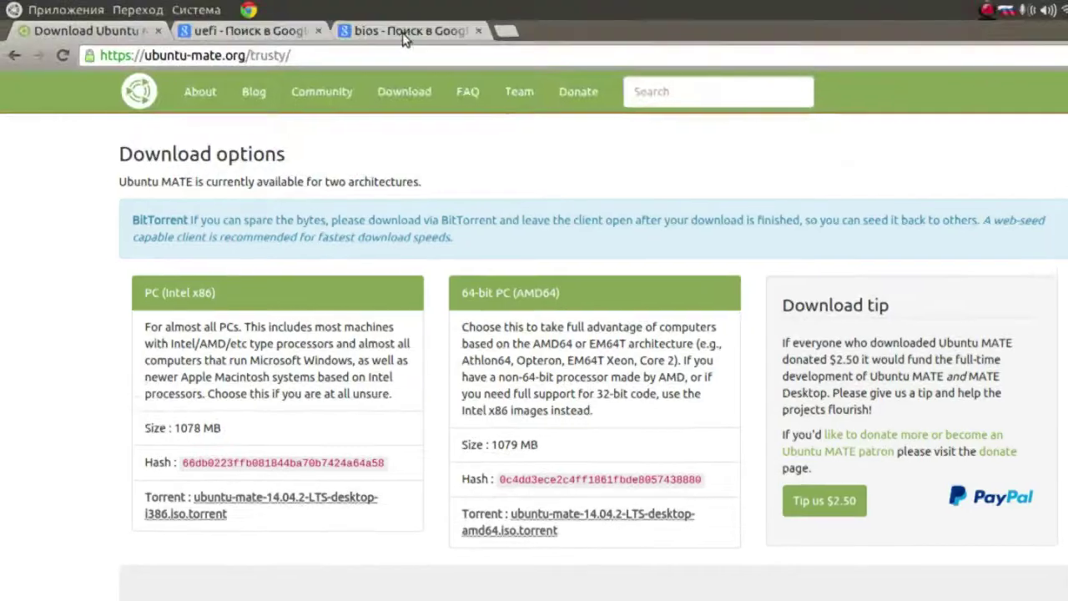
- View the bios image search results and enlarge a UEFI screenshot
left_click(422, 30)
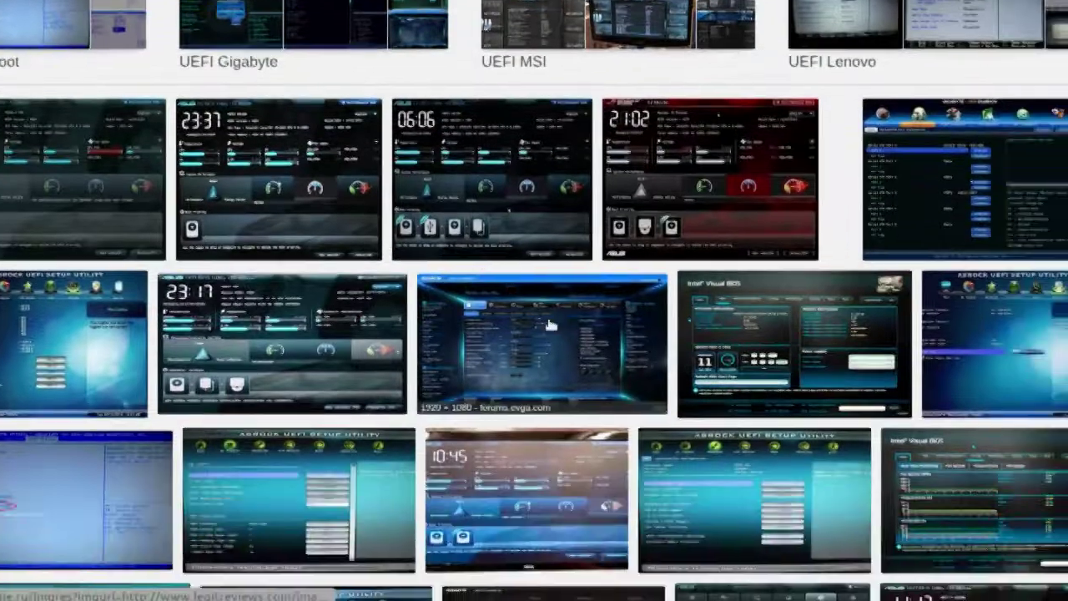
left_click(550, 325)
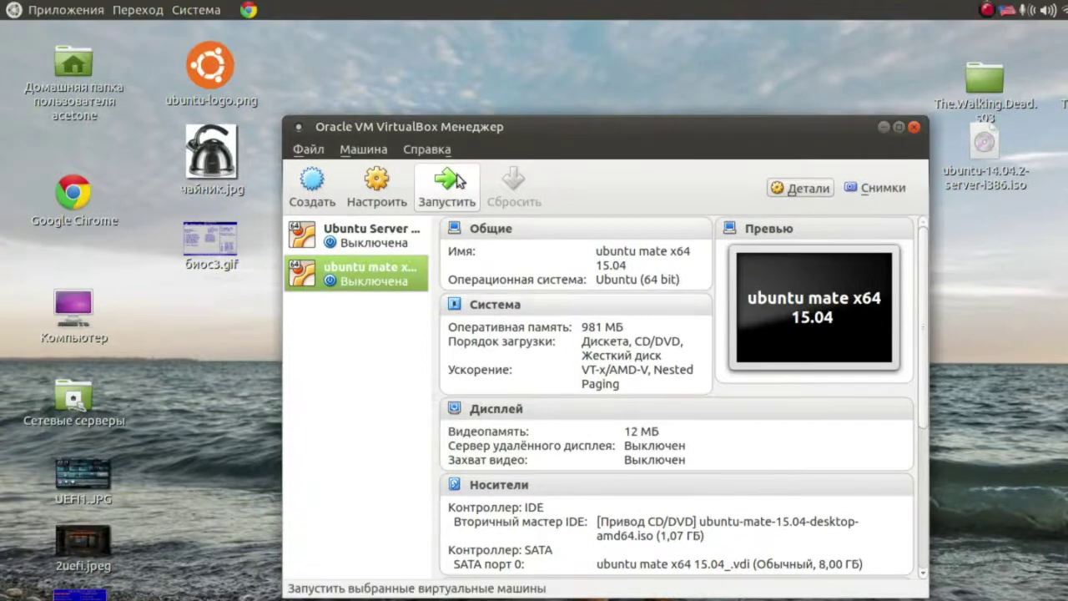
- Start the ubuntu mate x64 15.04 virtual machine and reposition its window
left_click(457, 174)
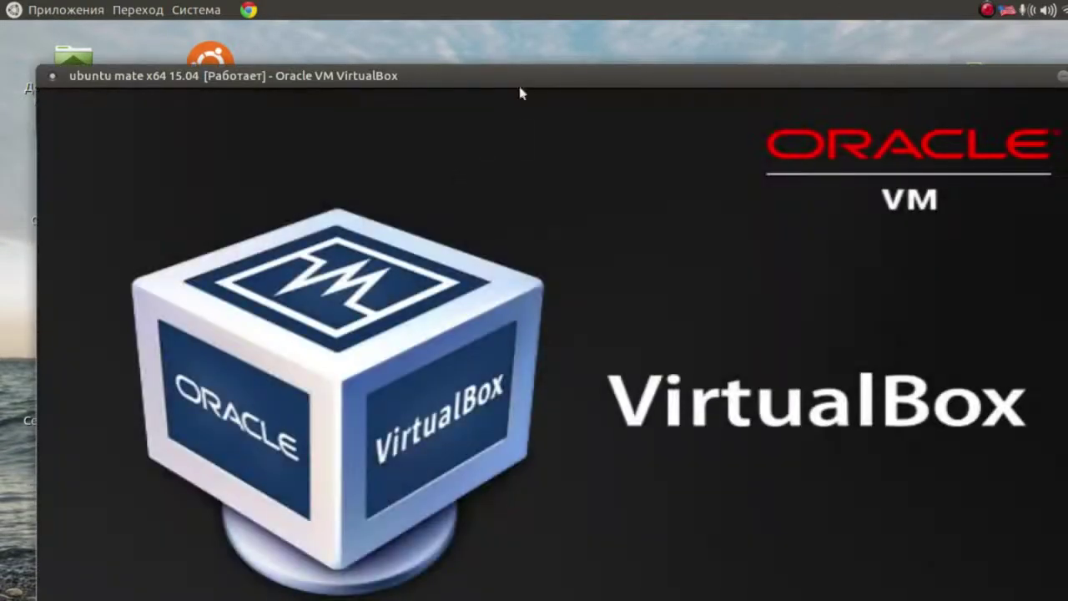
left_click_drag(525, 75, 533, 53)
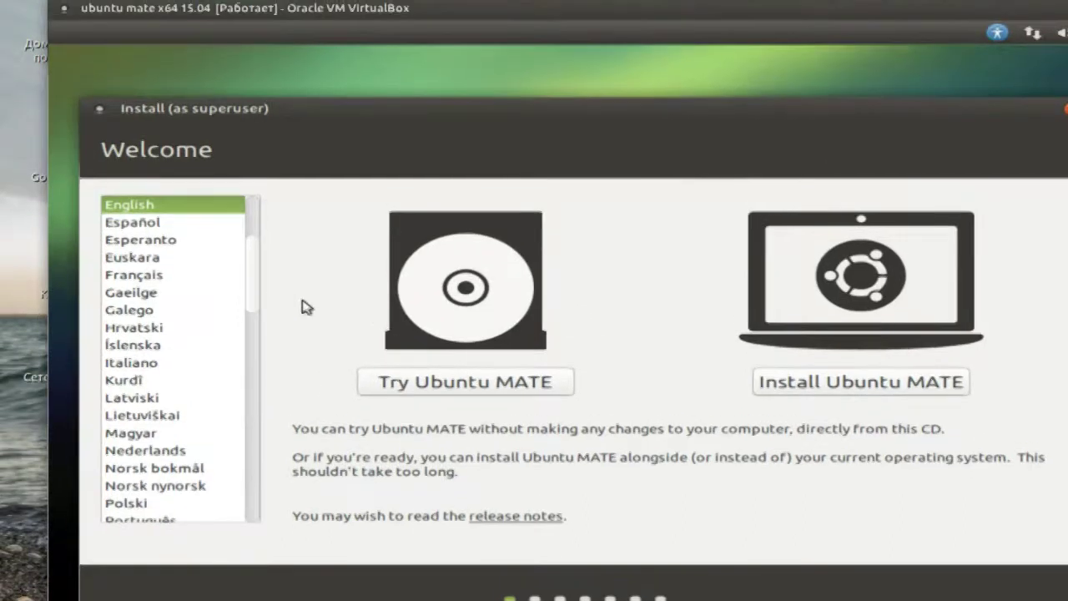
- Set the installer language to Русский and choose Установить Ubuntu MATE
scroll(251, 307, "down", 8)
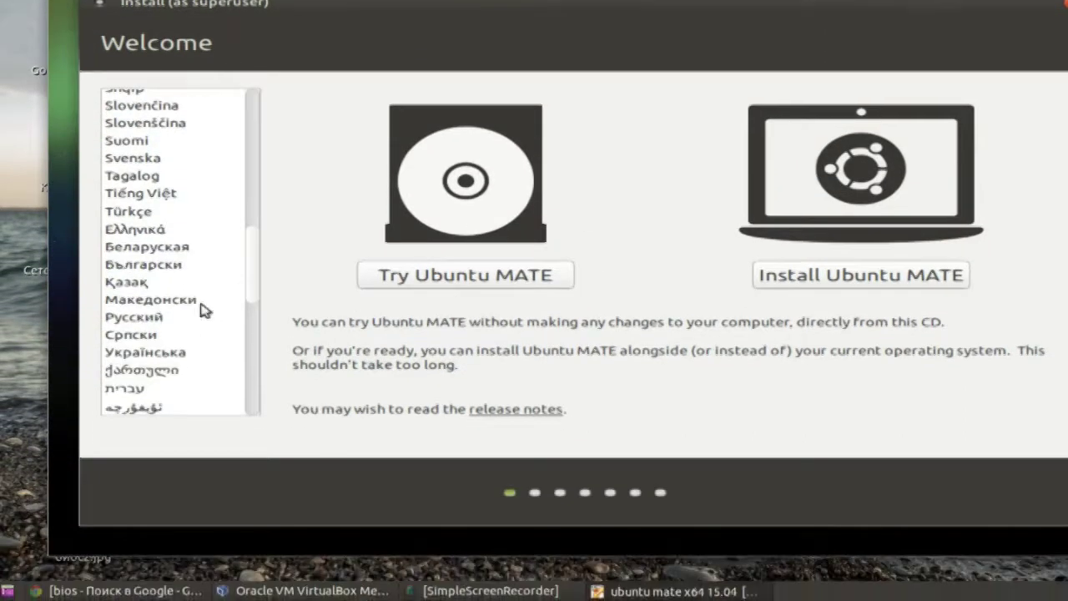
left_click(195, 320)
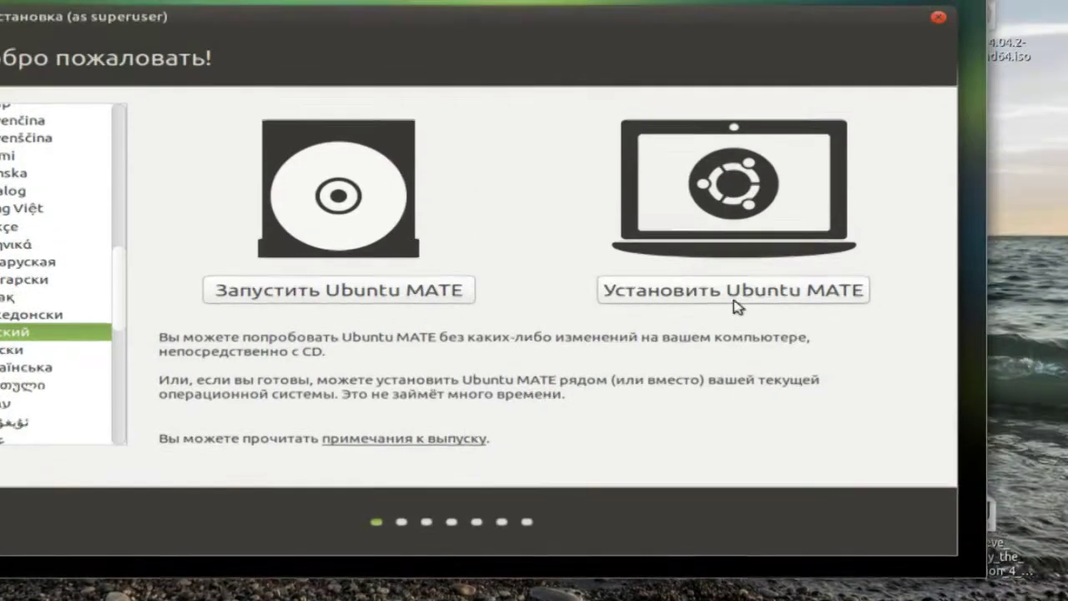
left_click(733, 303)
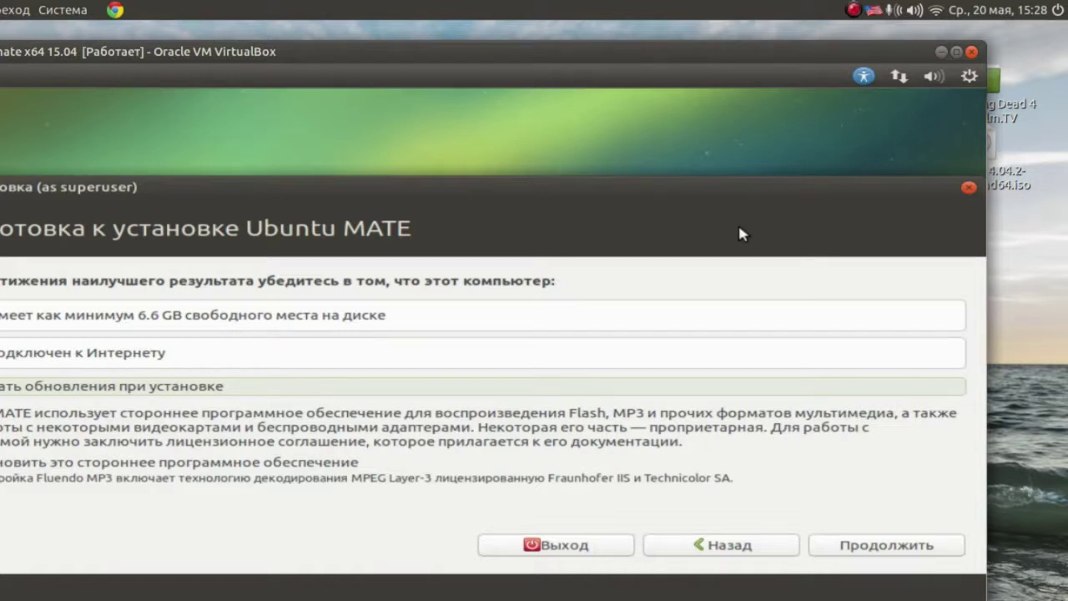
- Verify the network, enable downloading updates and third-party software, then continue
left_click(900, 77)
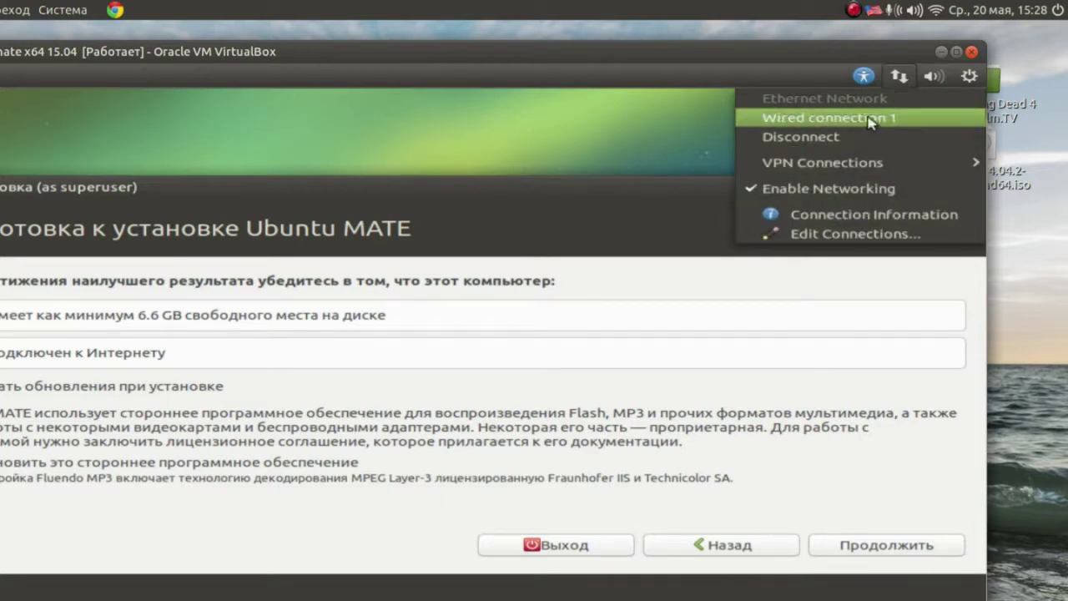
left_click(689, 192)
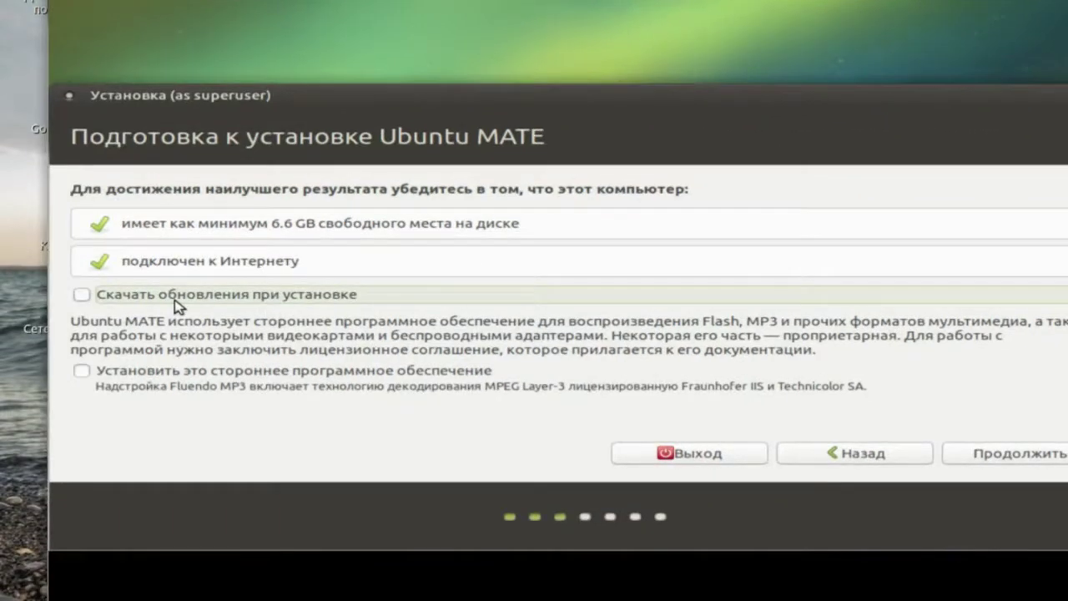
left_click(175, 302)
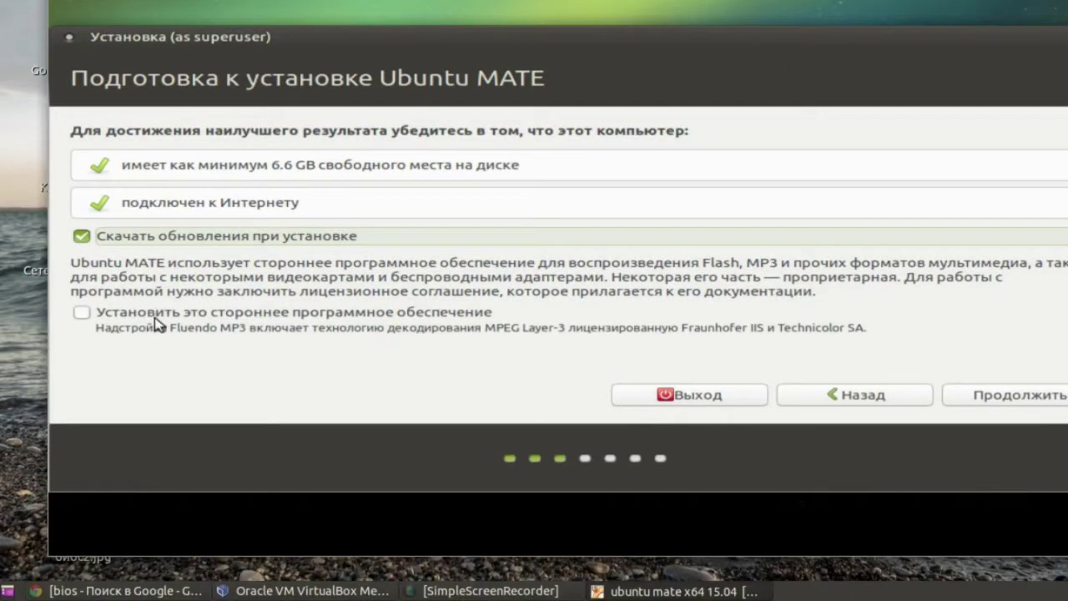
left_click(161, 316)
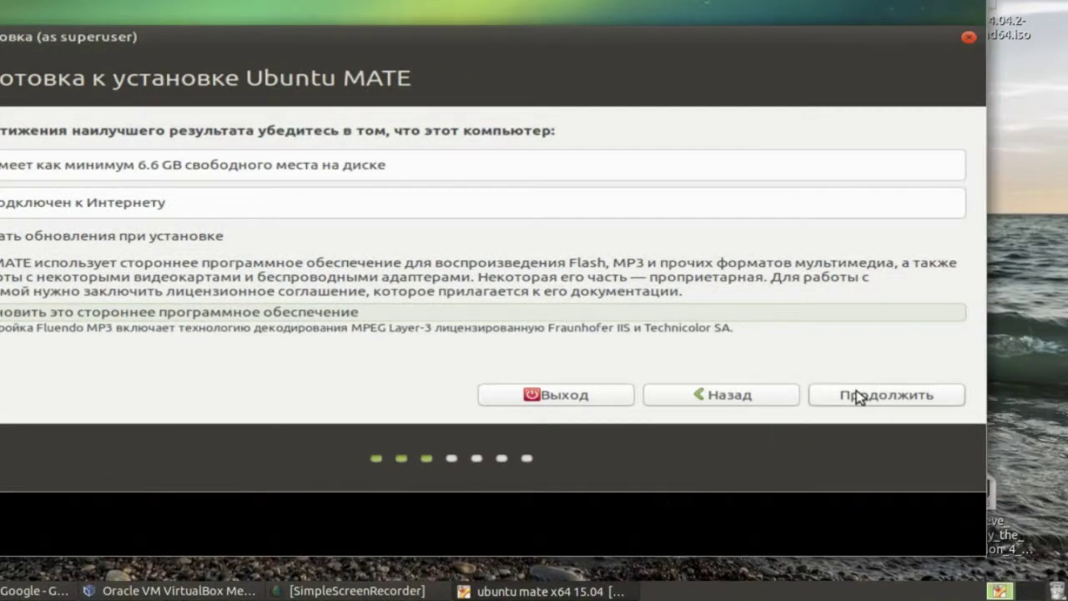
left_click(860, 398)
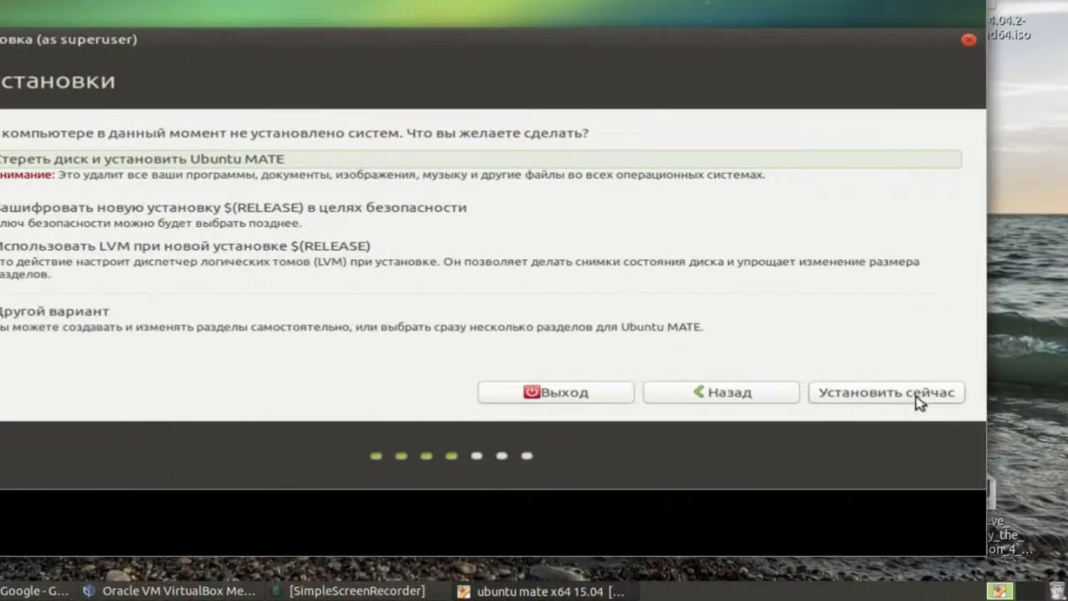
- Keep 'Стереть диск и установить Ubuntu MATE' and choose Установить сейчас
left_click(917, 398)
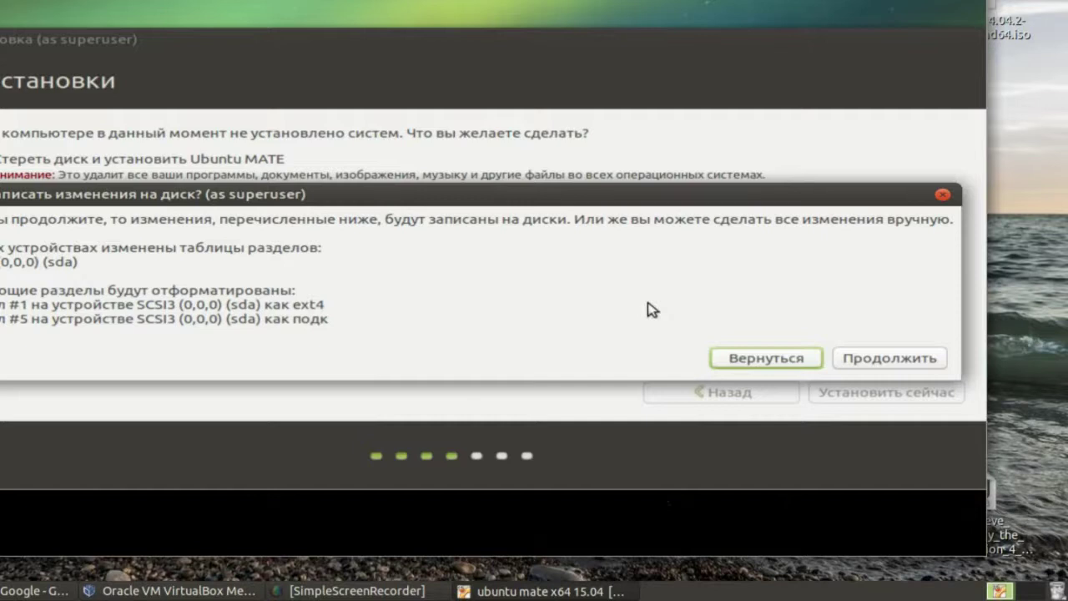
- Confirm writing the ext4 and swap partition changes to the disk
left_click(849, 360)
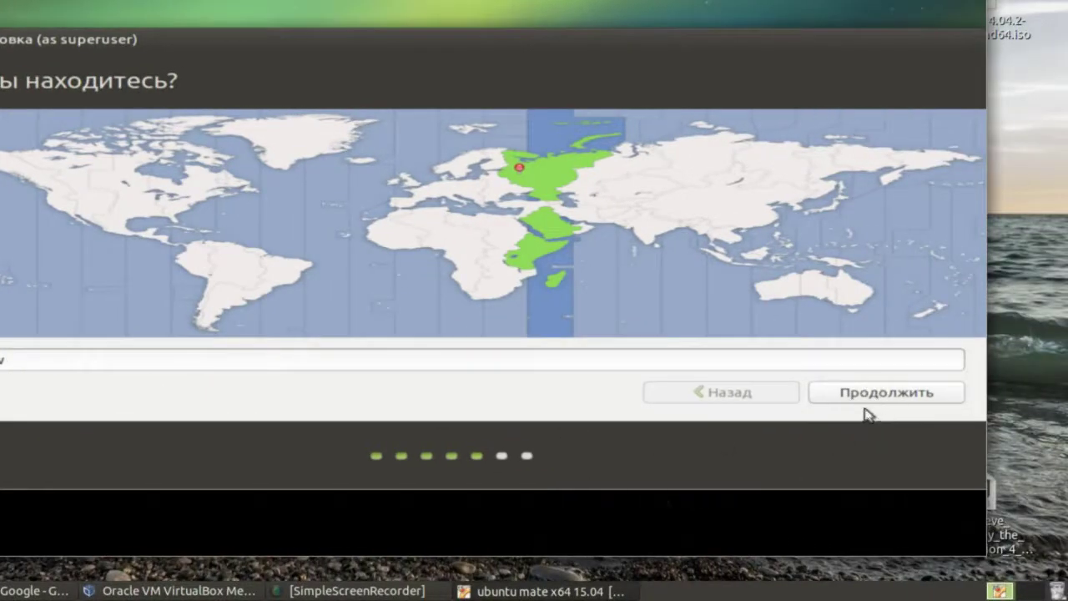
- Accept the Moscow time zone, test the Русская keyboard layout, and continue
left_click(864, 403)
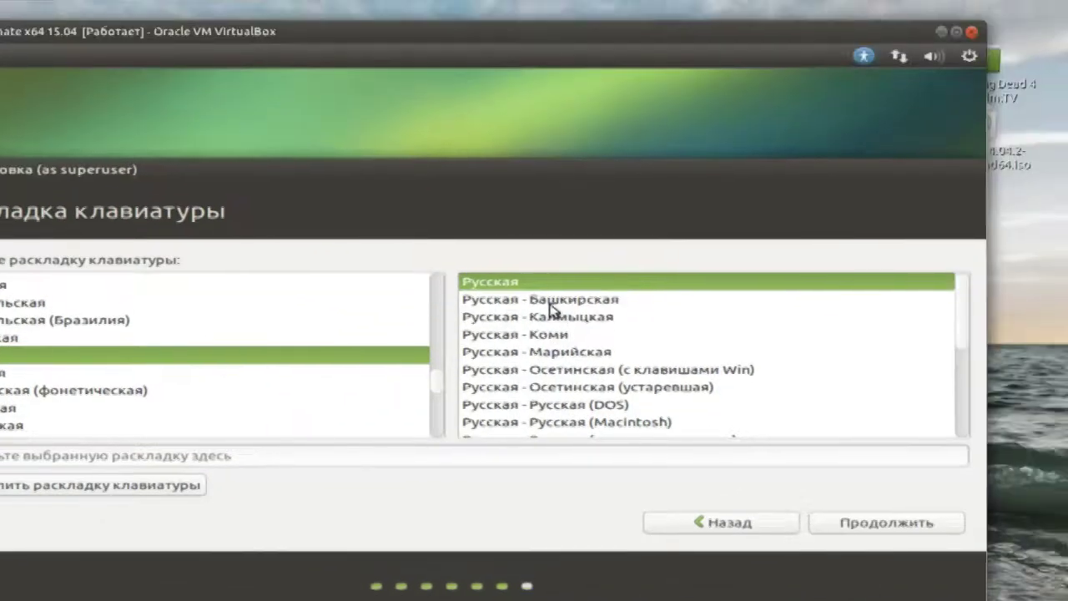
left_click(373, 457)
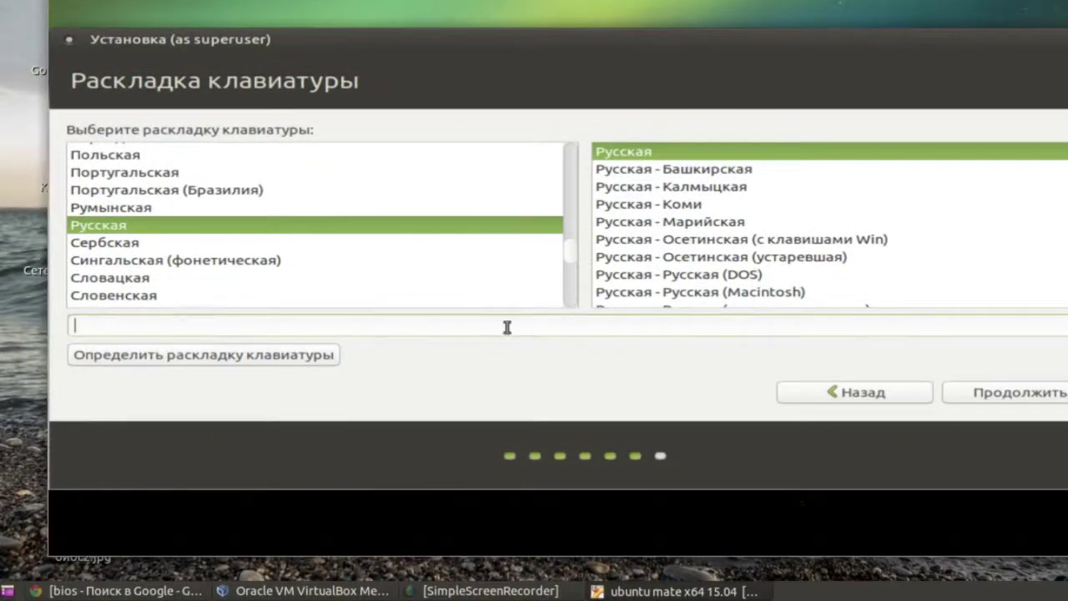
type("fsdfds")
type("ававаываымыв")
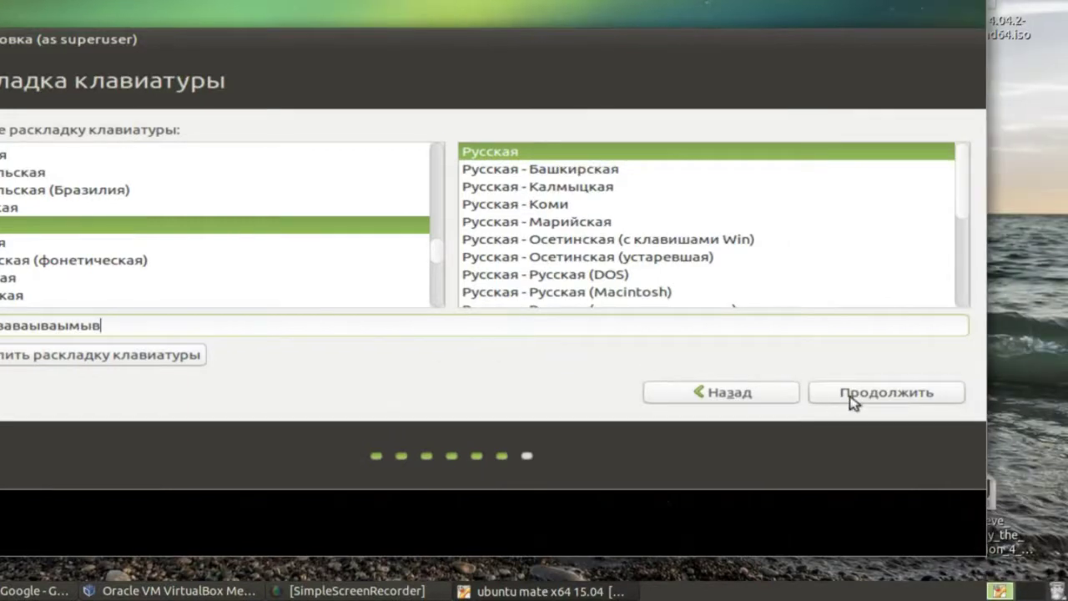
left_click(851, 396)
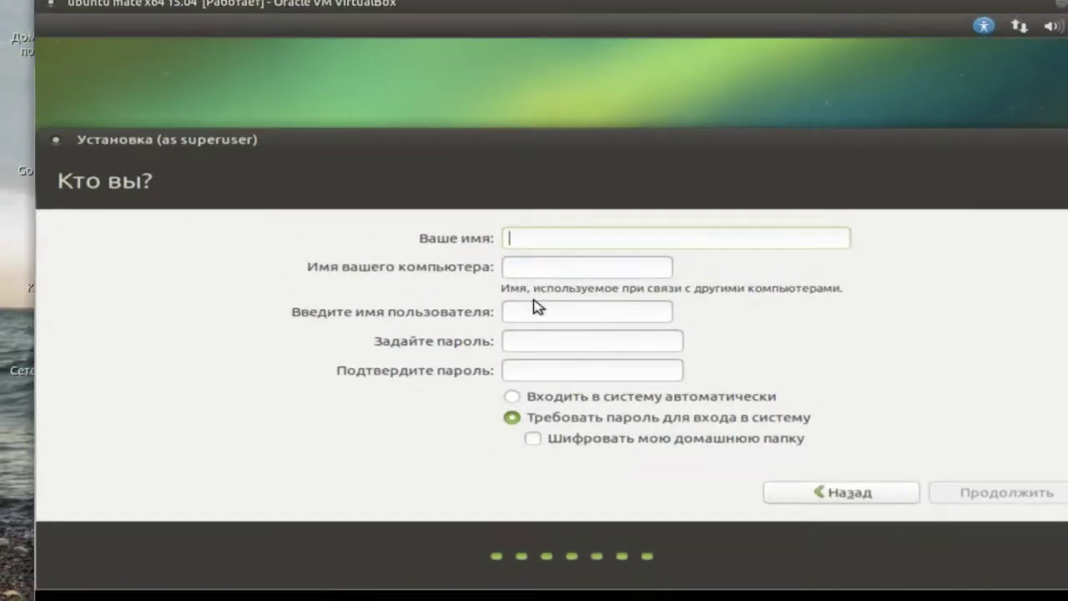
- Fill in the user's name, set and confirm the account password, and start installing
type("U")
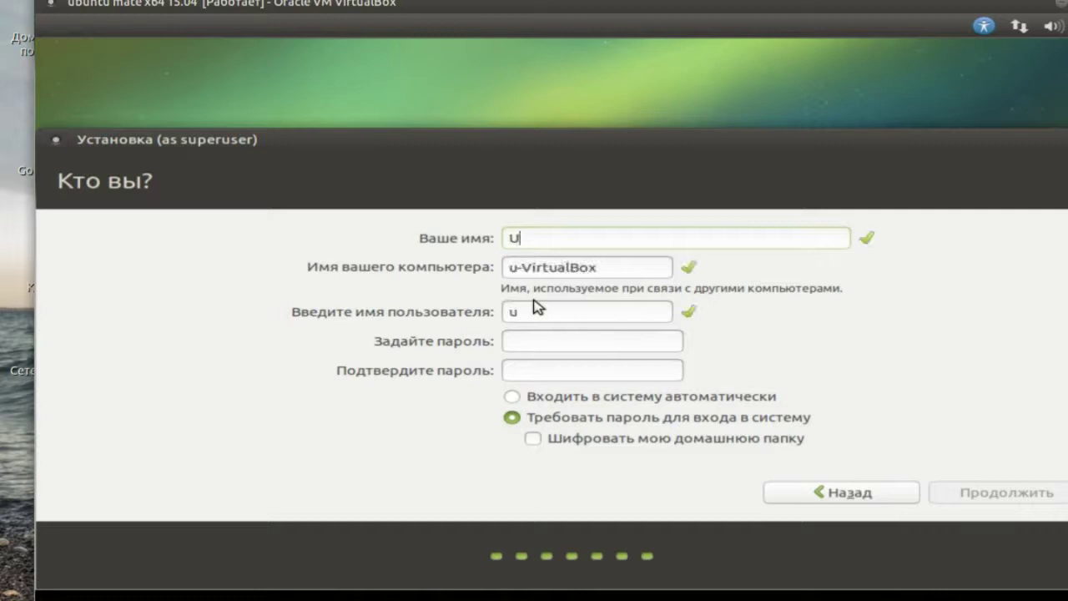
type("buntu-Teap")
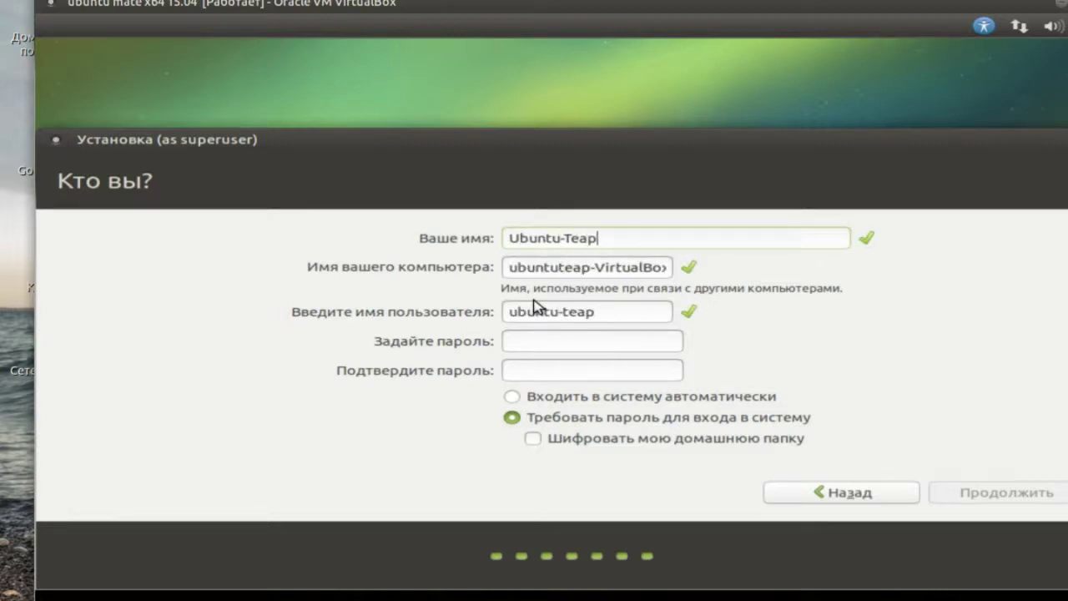
type("ot")
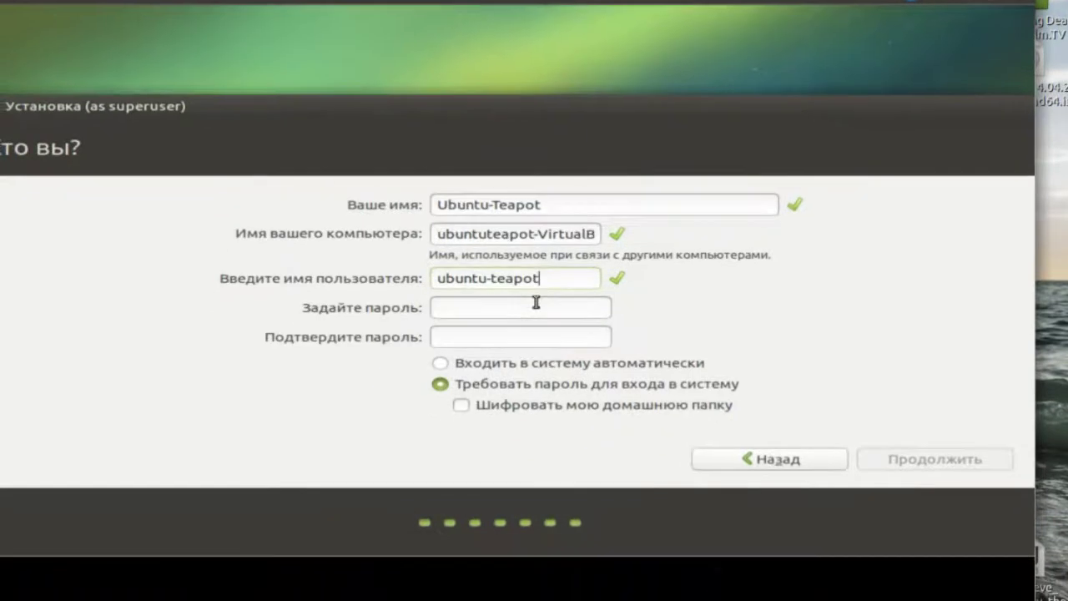
left_click(531, 330)
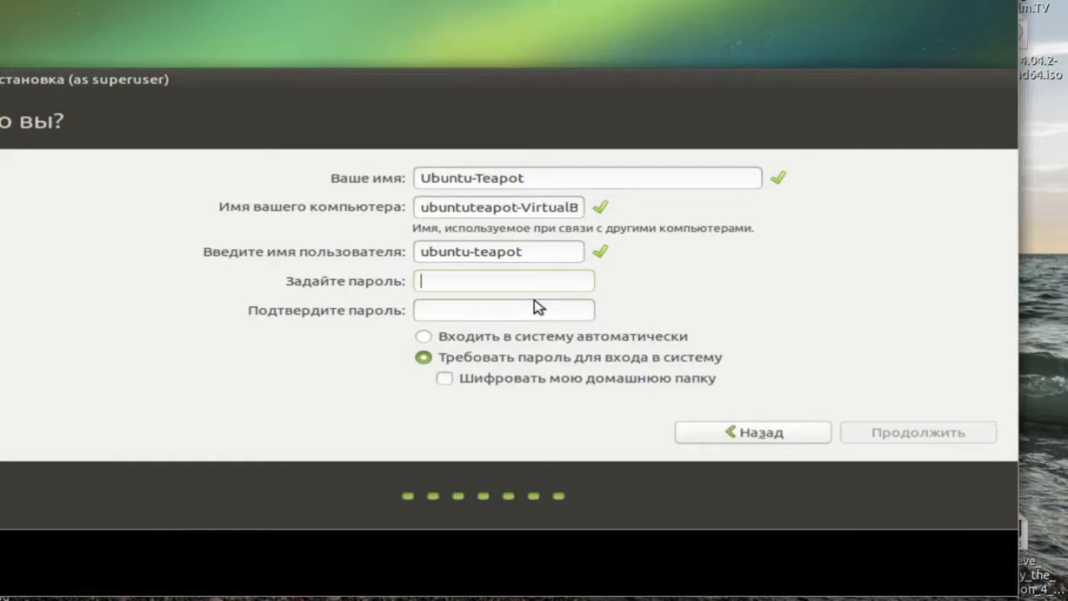
type("123456")
key("Tab")
type("123456")
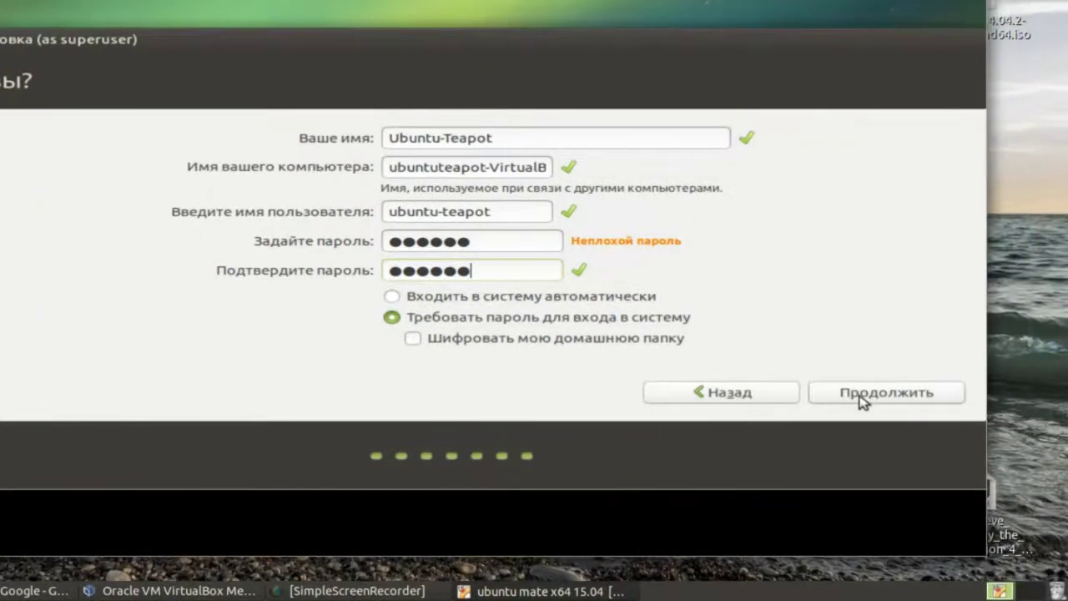
left_click(863, 401)
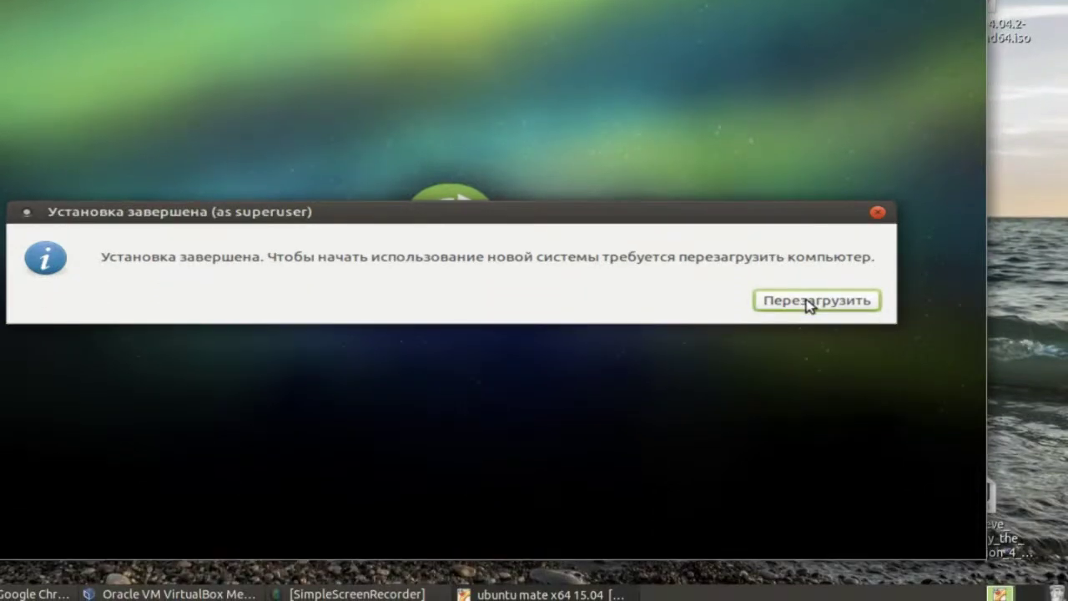
- Restart the virtual machine into the newly installed Ubuntu MATE system
left_click(808, 303)
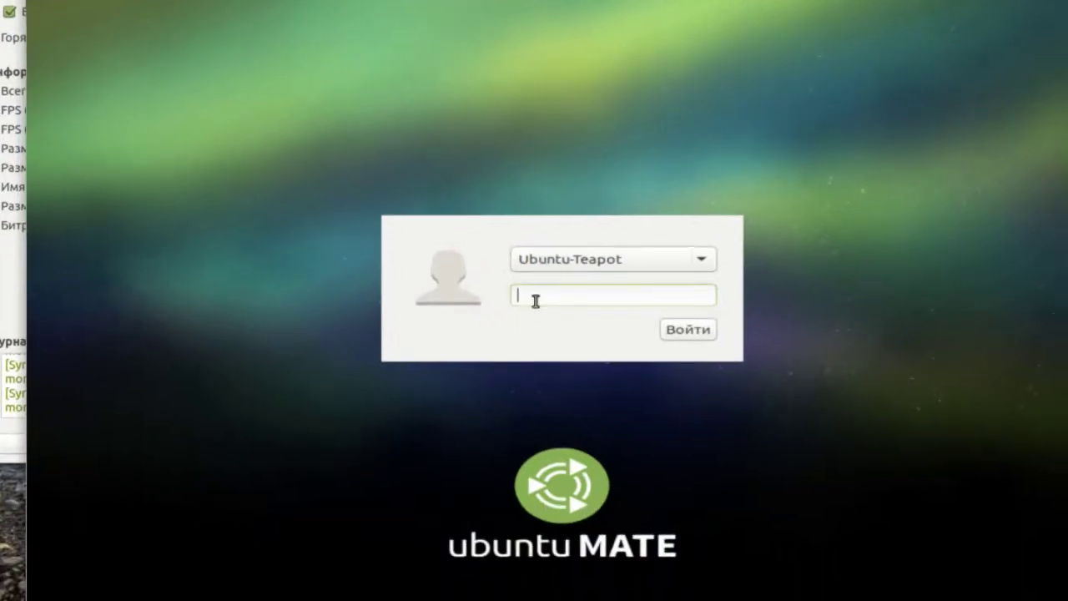
- Log in to Ubuntu MATE with the new user's password
type("******")
key("Return")
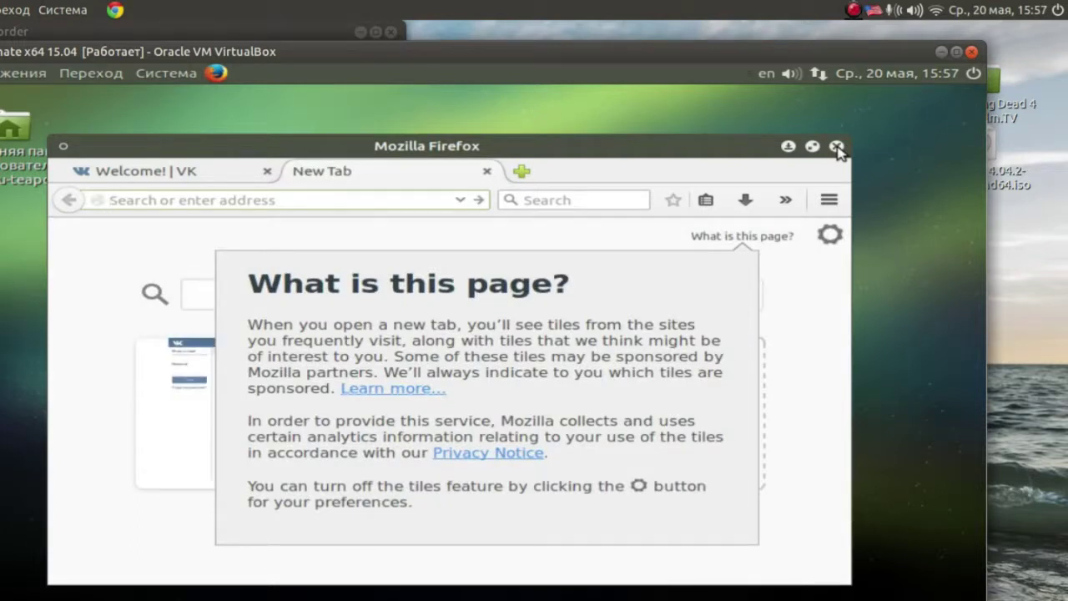
- Dismiss the 'What is this page?' panel and close the Firefox window
key("Escape")
left_click(837, 147)
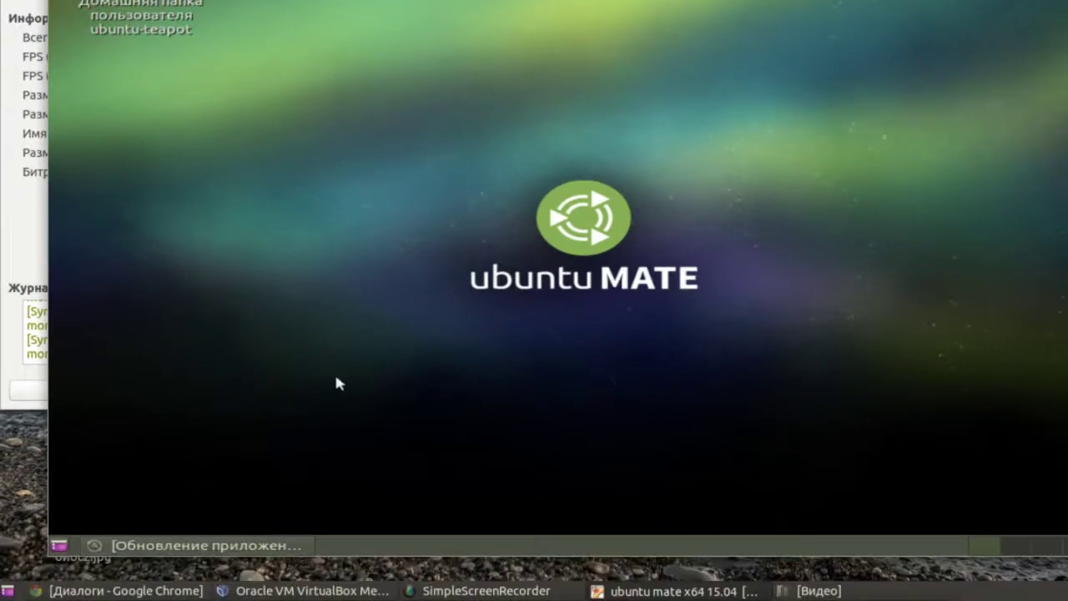
- Install the offered Ubuntu updates now, authorising them with the user's password
right_click(336, 440)
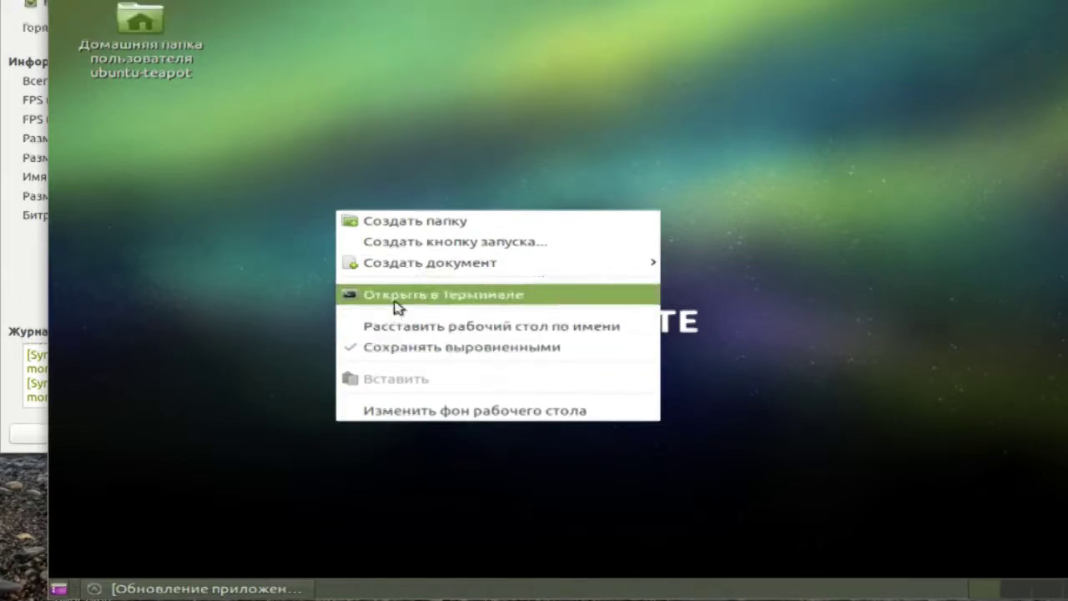
left_click(508, 169)
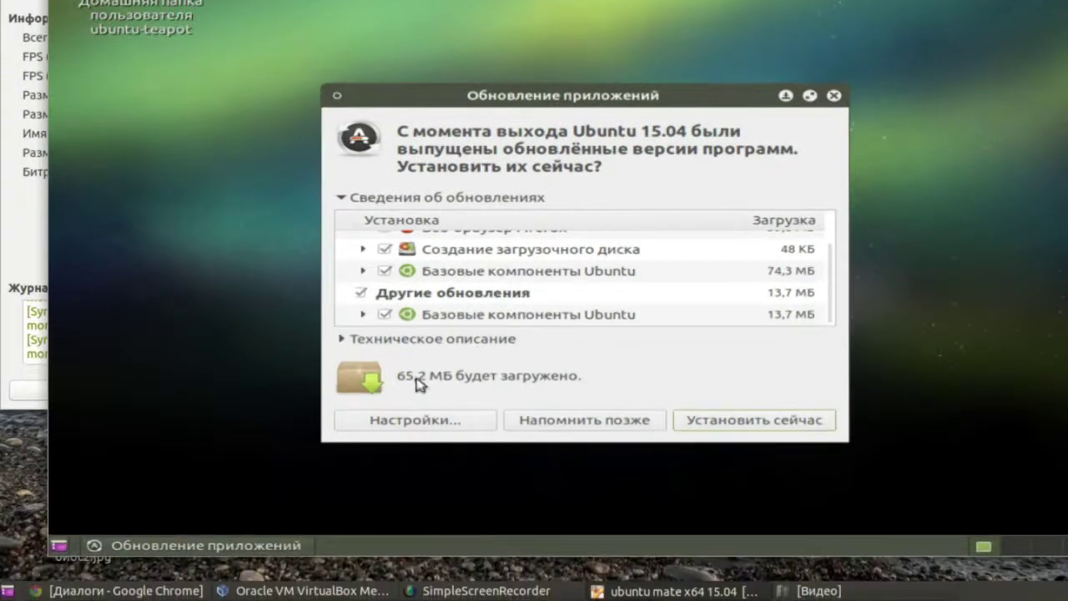
scroll(534, 267, "up", 3)
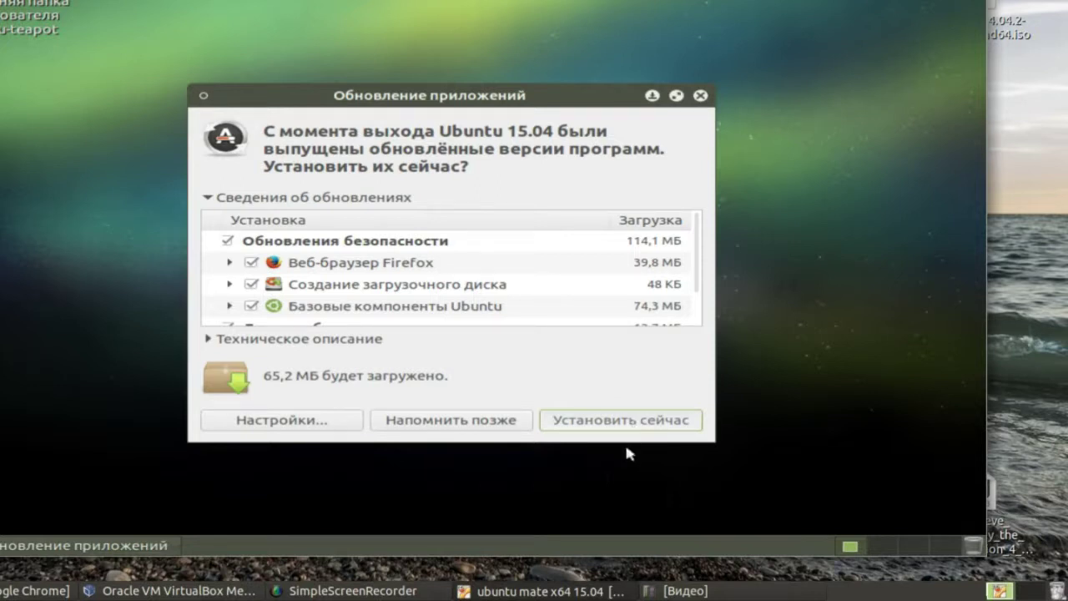
left_click(627, 422)
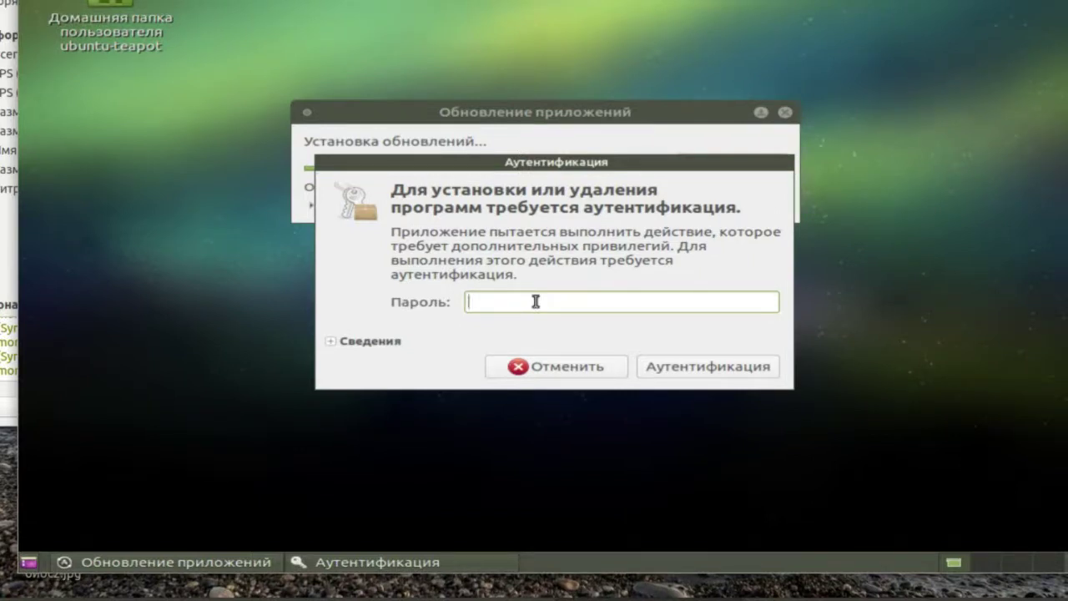
type("********")
key("Return")
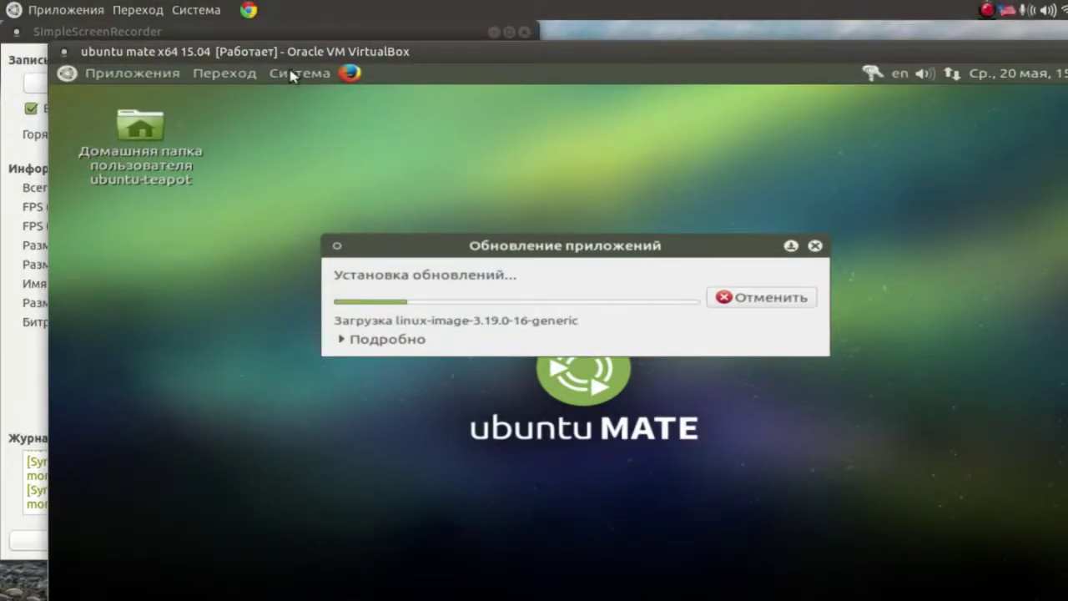
left_click(295, 58)
mouse_move(406, 138)
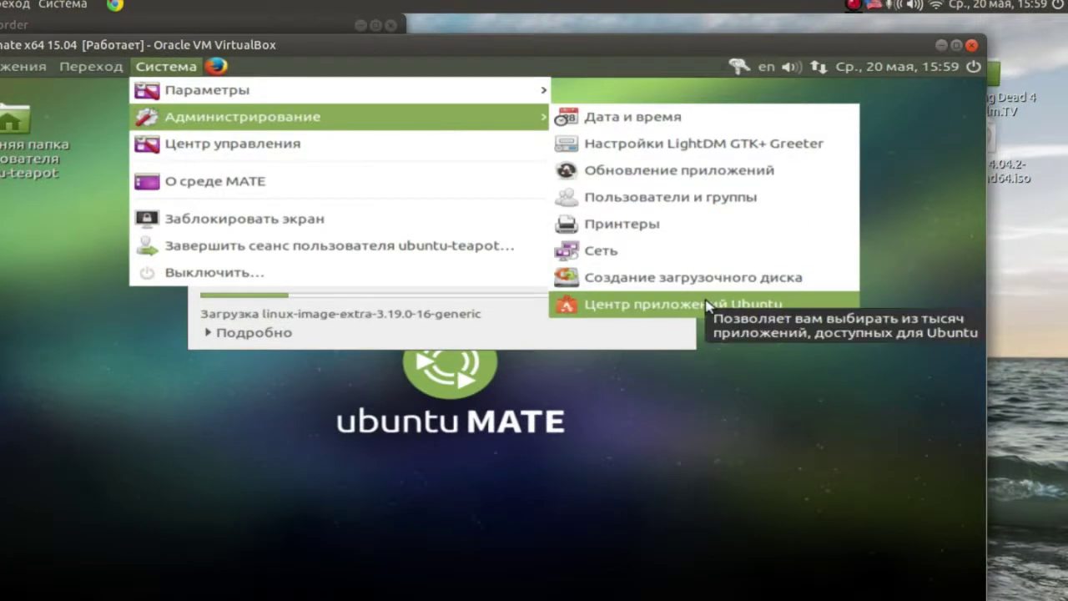
left_click(708, 307)
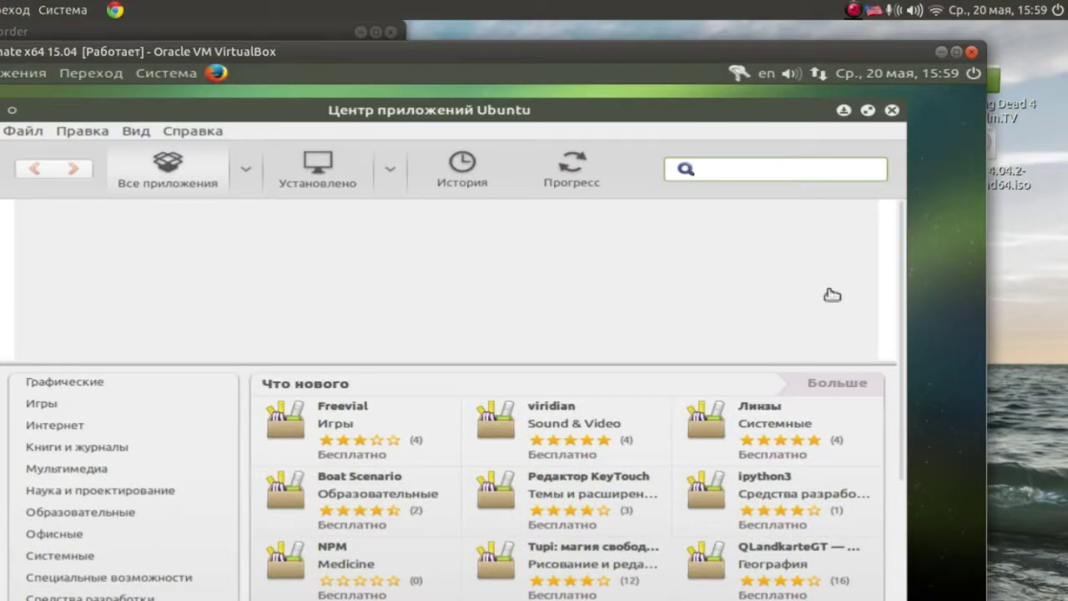
left_click(892, 110)
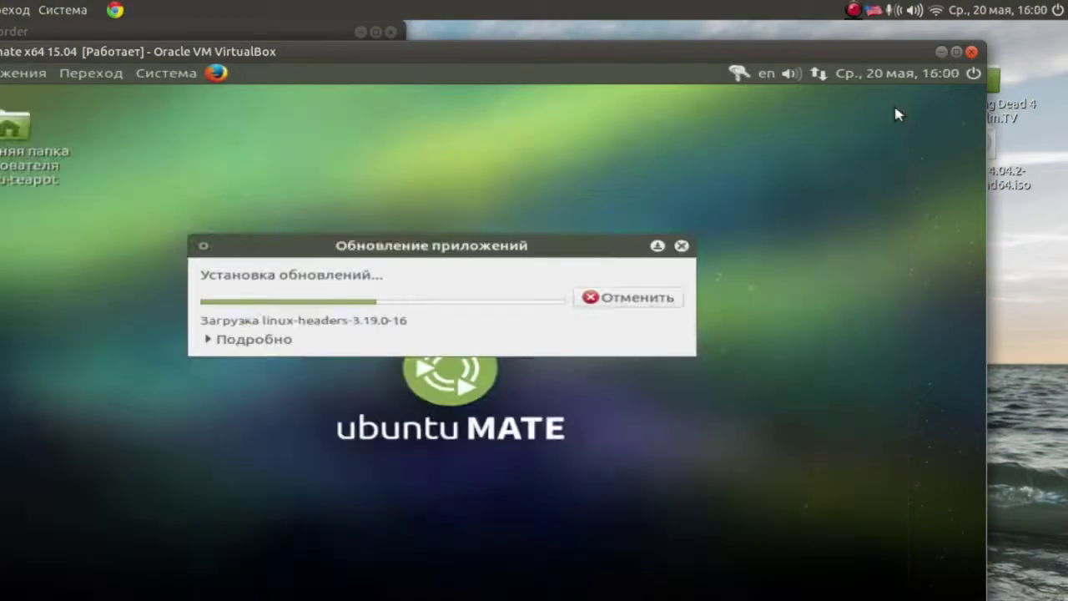